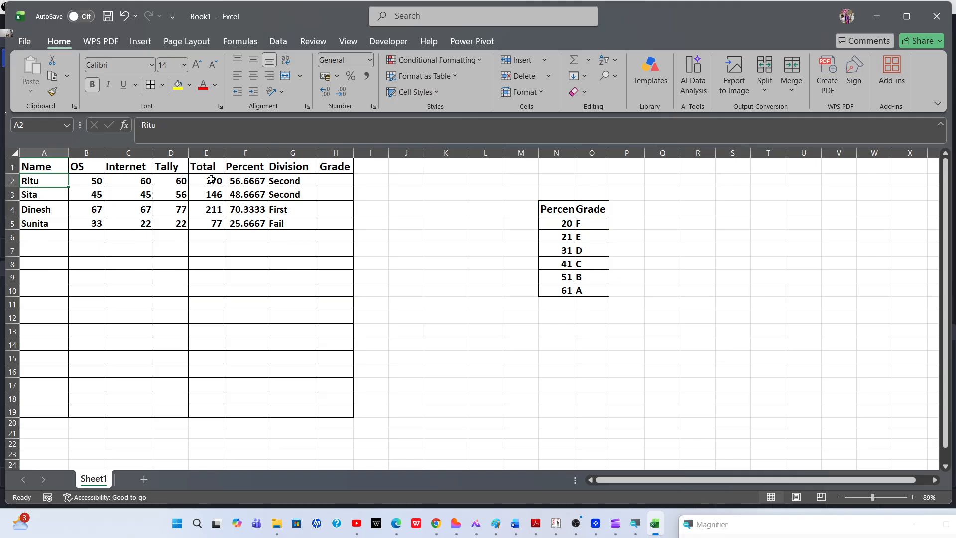
# - Examine the marks in B2:D2 and the SUM formula in the first row's Total cell
pyautogui.click(207, 181)
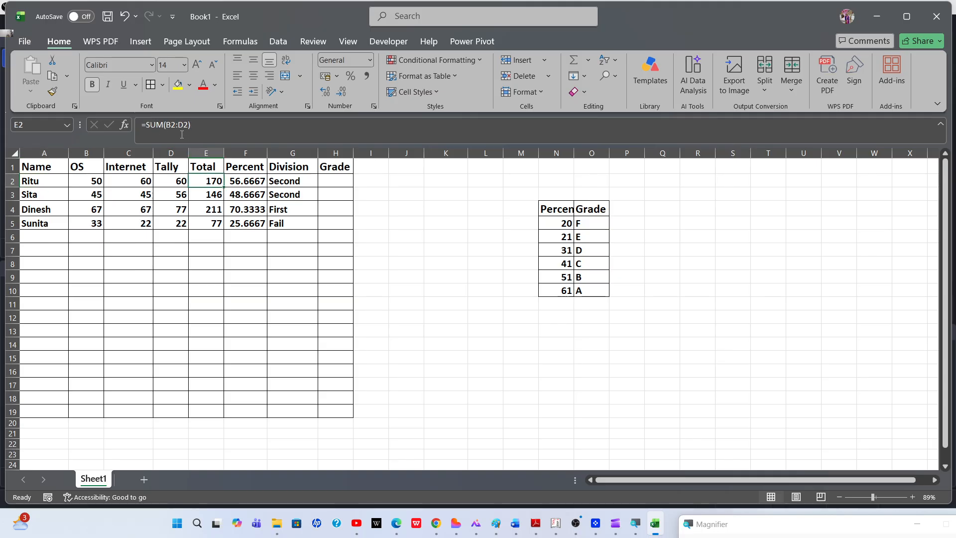
pyautogui.click(83, 182)
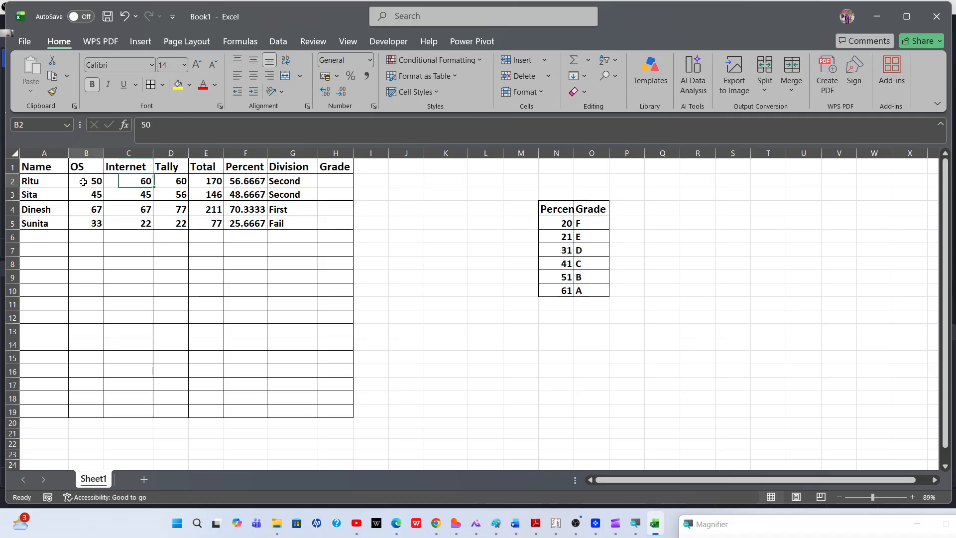
pyautogui.click(178, 183)
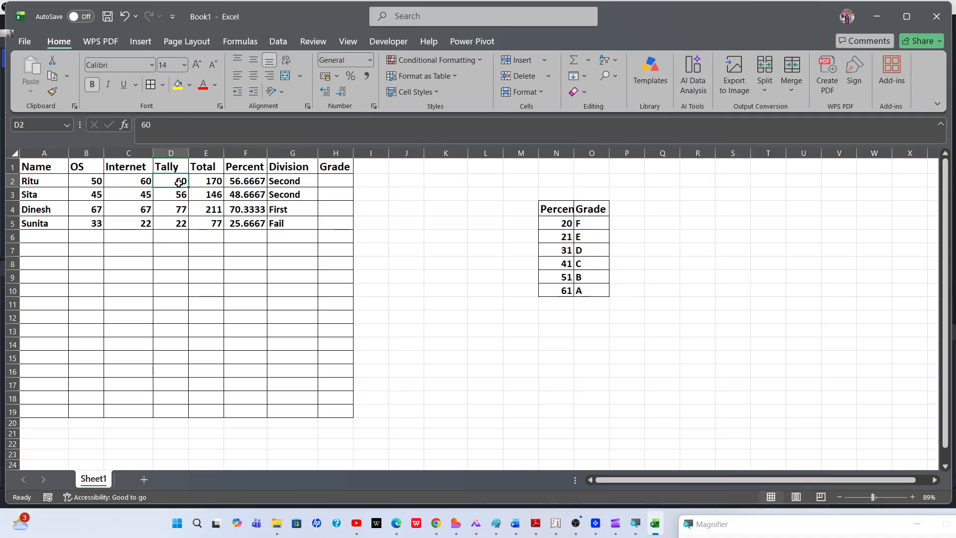
pyautogui.click(211, 183)
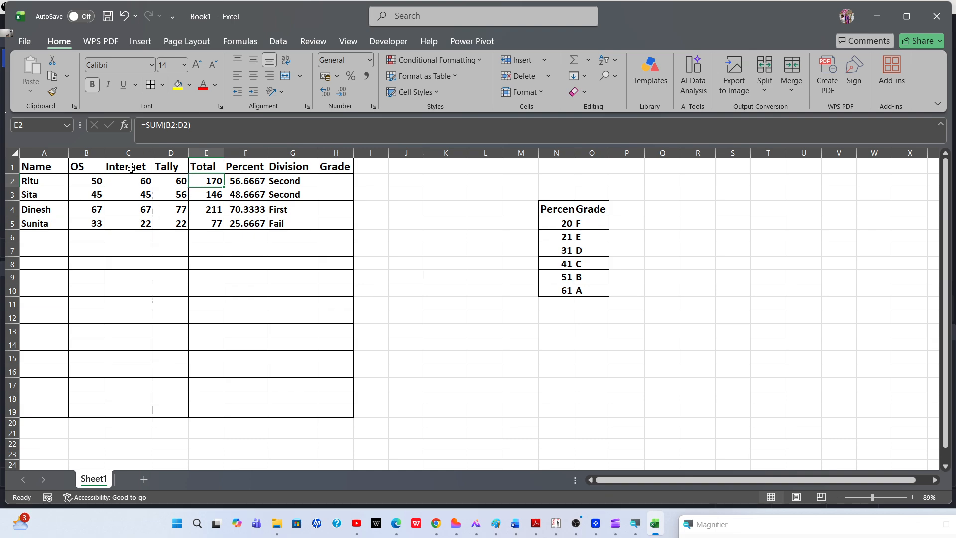
pyautogui.moveTo(88, 181); pyautogui.dragTo(165, 185)
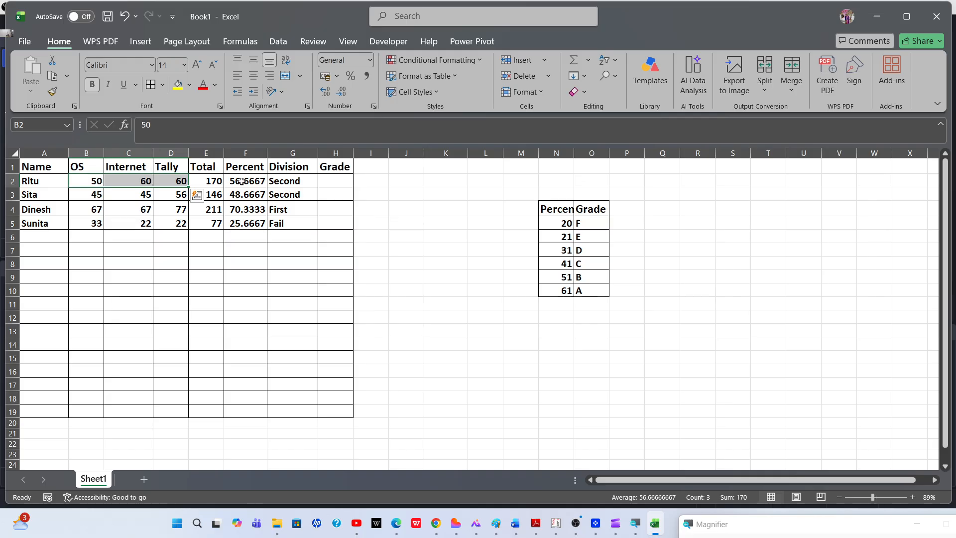
pyautogui.click(217, 182)
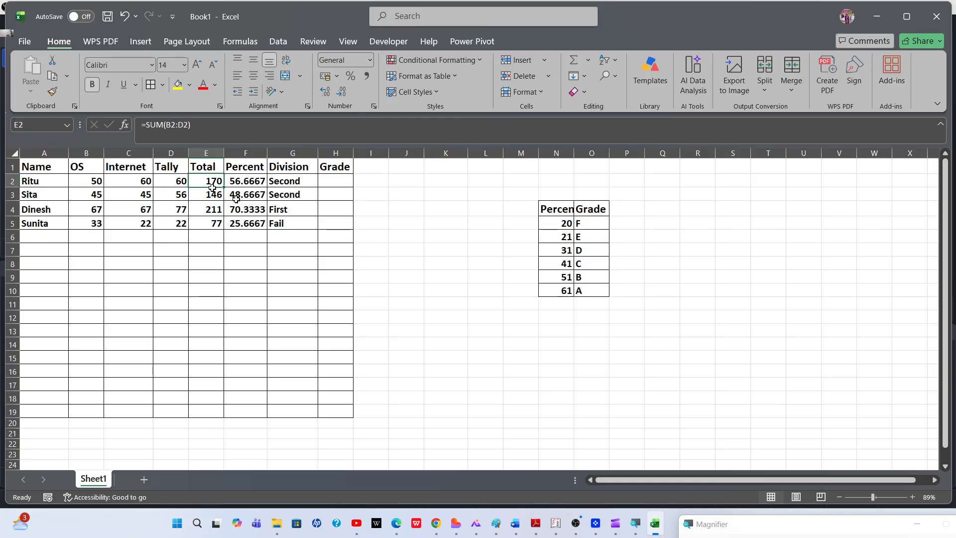
# - Inspect the formula behind the first row's Percent cell, F2
pyautogui.click(878, 496)
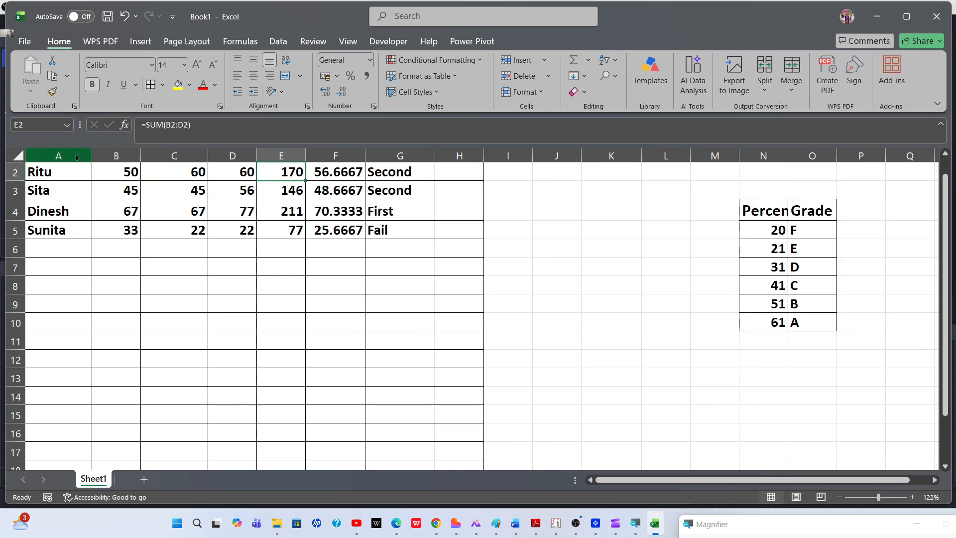
pyautogui.scroll(-1, 77, 243)
pyautogui.scroll(1, 77, 245)
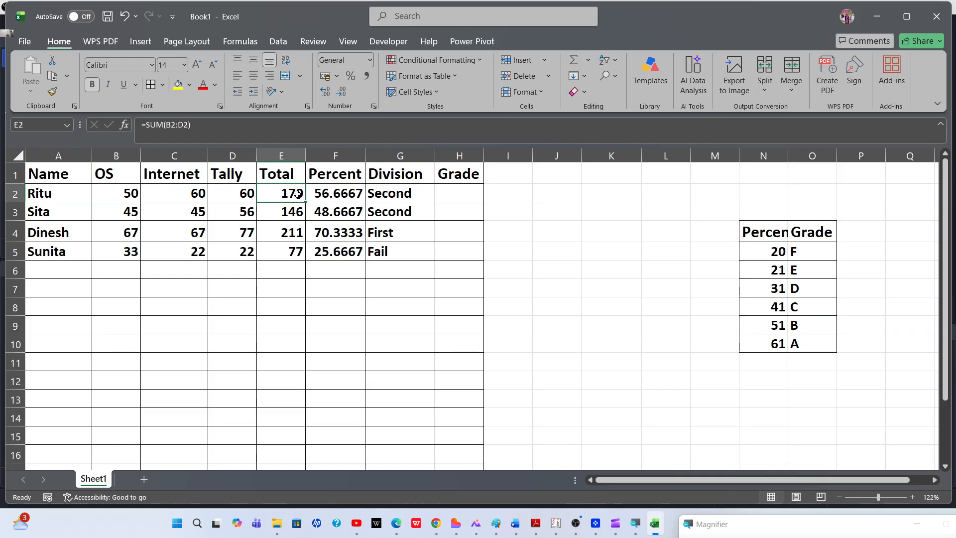
pyautogui.click(345, 194)
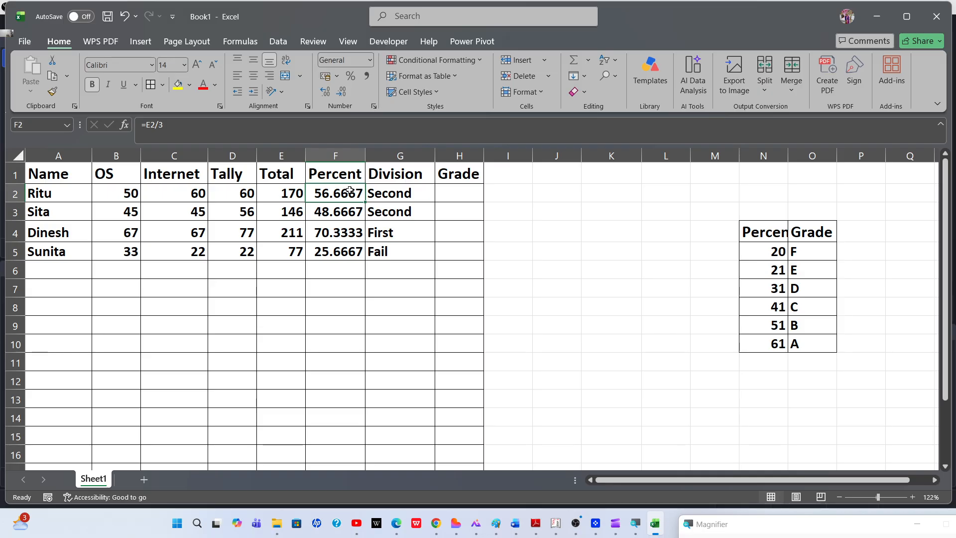
pyautogui.moveTo(349, 190); pyautogui.dragTo(339, 249)
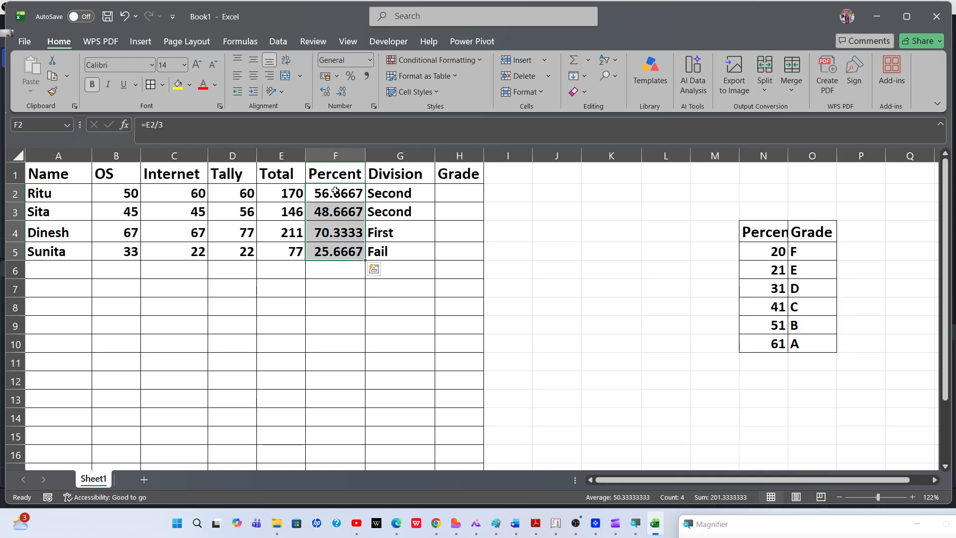
pyautogui.rightClick(335, 196)
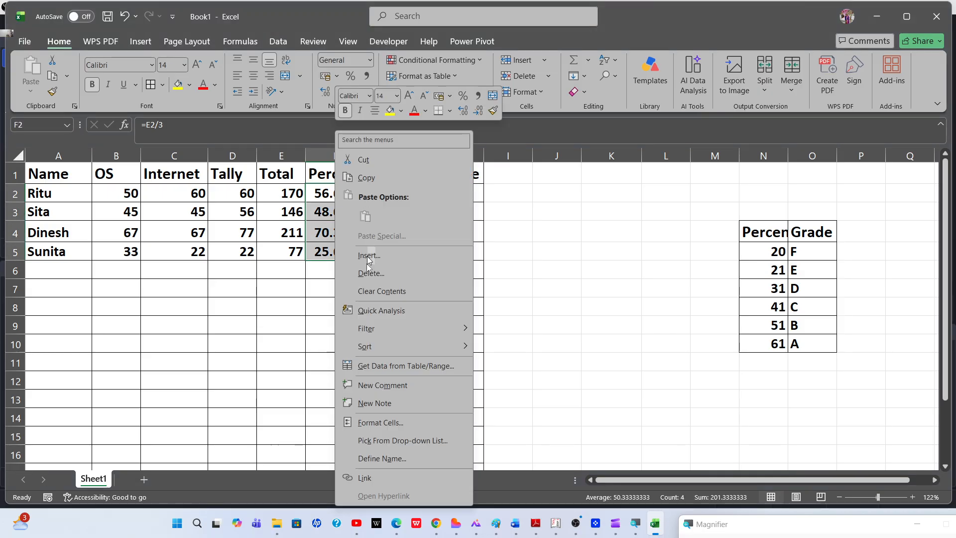
pyautogui.click(402, 423)
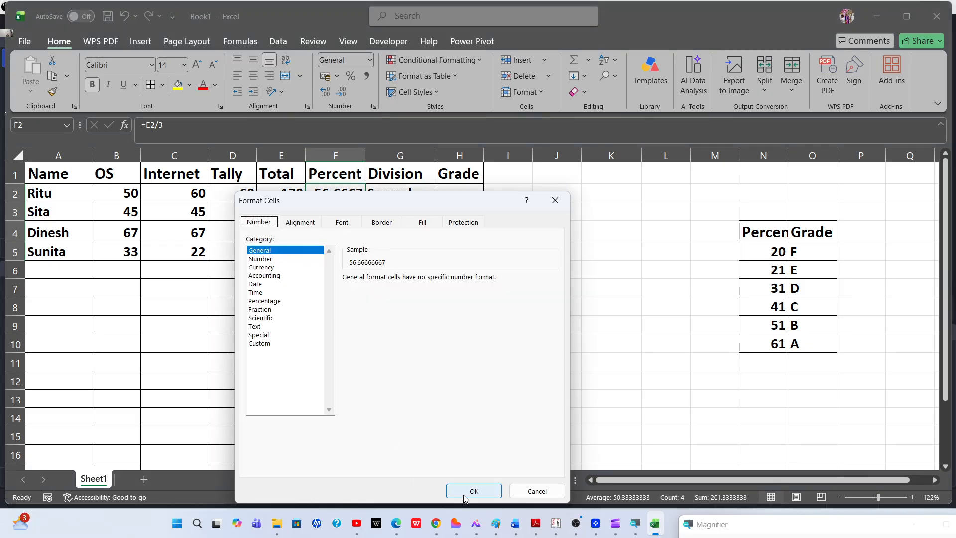
pyautogui.click(463, 496)
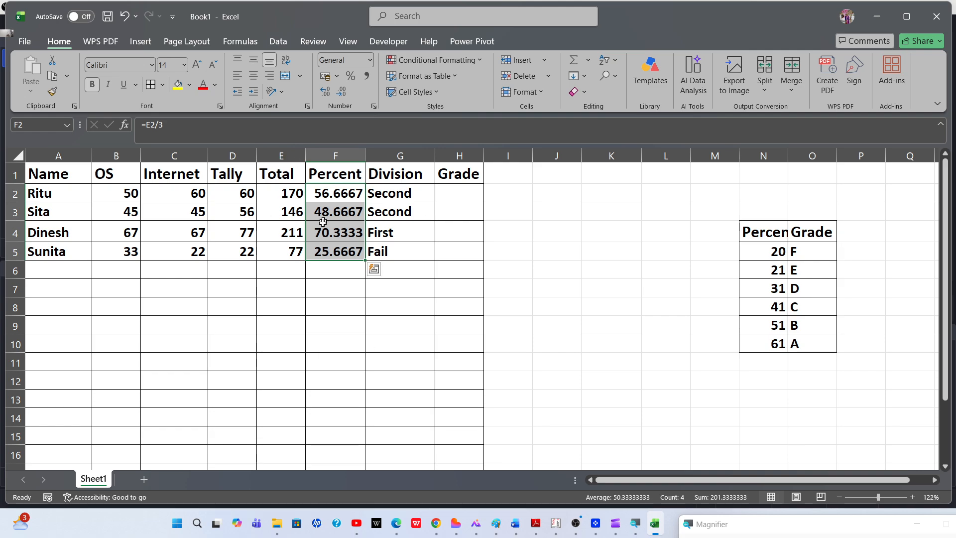
# - Review the Percent formula in F2 and the nested IF formula in Division cell G2, leaving both as they are
pyautogui.click(336, 189)
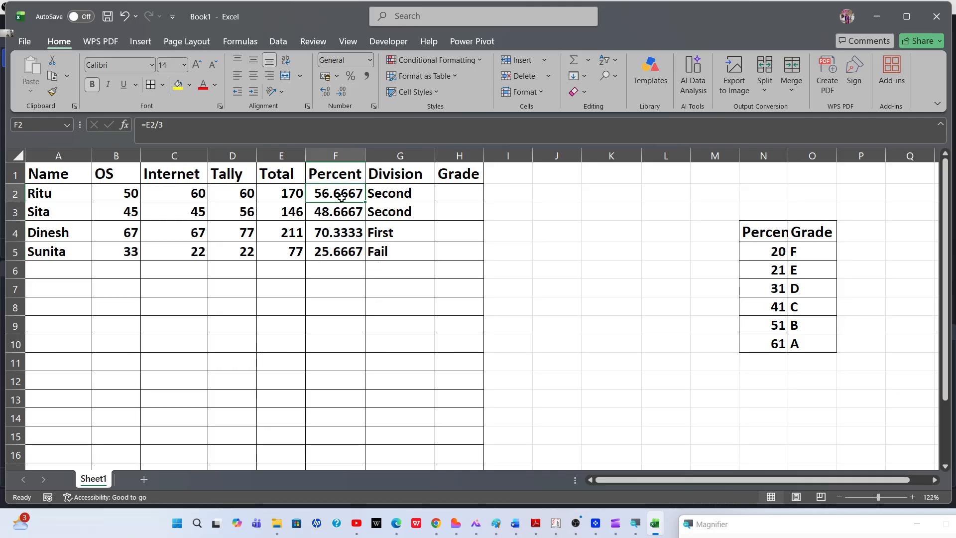
pyautogui.click(395, 196)
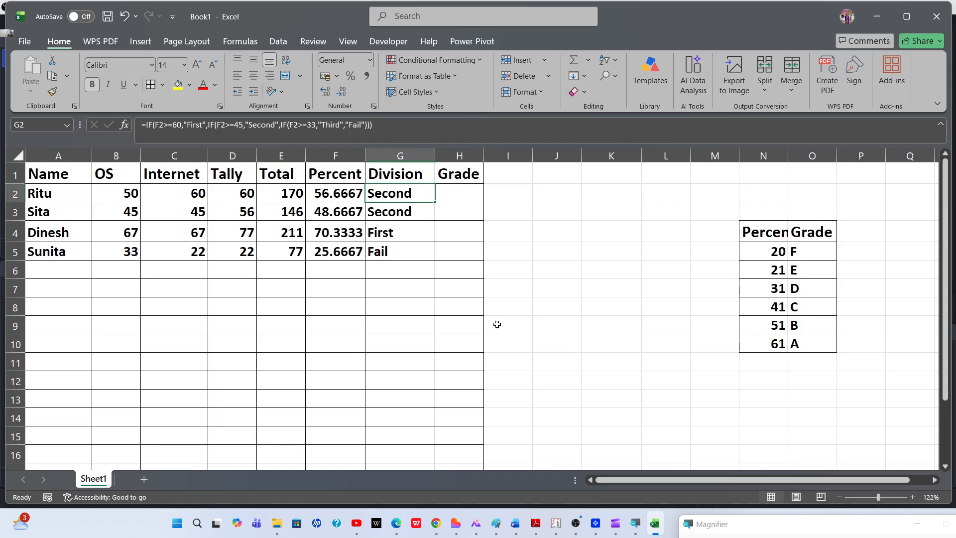
pyautogui.press('F2')
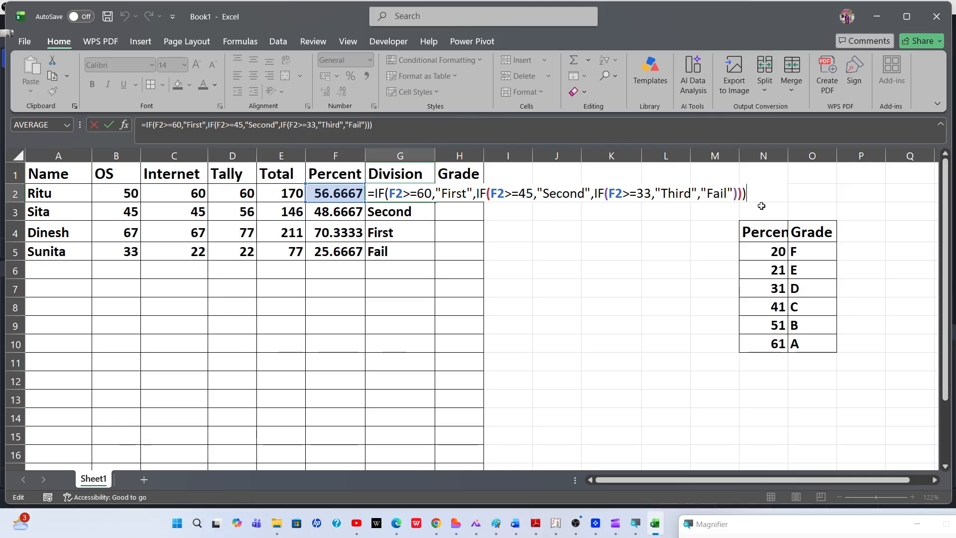
pyautogui.press('Return')
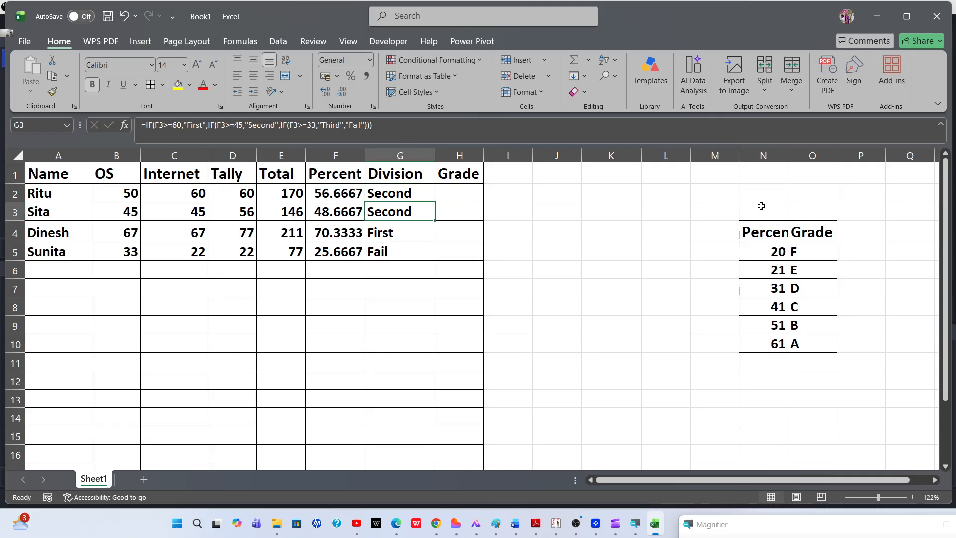
pyautogui.press('Down')
pyautogui.press('Down')
pyautogui.press('Up')
pyautogui.press('Up')
pyautogui.press('Up')
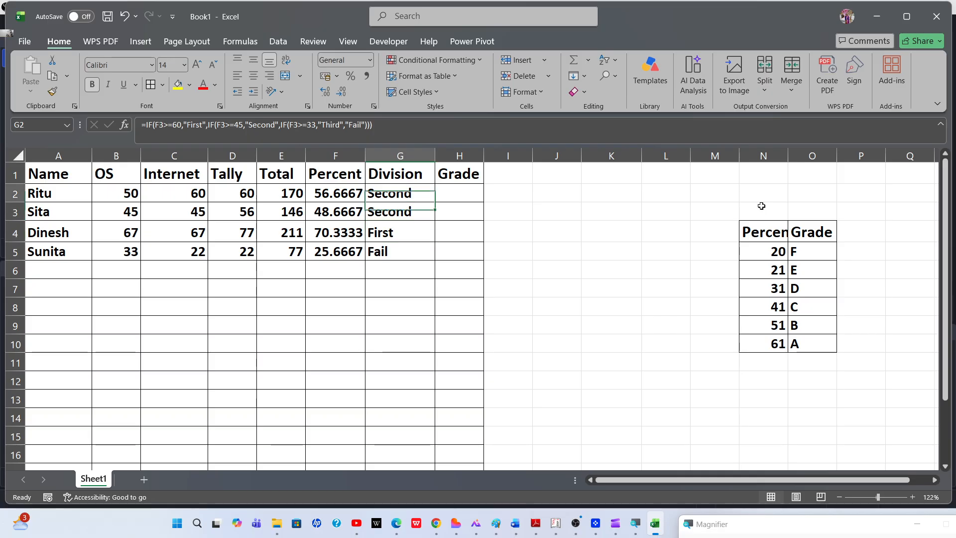
pyautogui.press('Left')
pyautogui.press('Left')
pyautogui.press('Left')
pyautogui.press('Left')
pyautogui.press('Left')
pyautogui.press('Left')
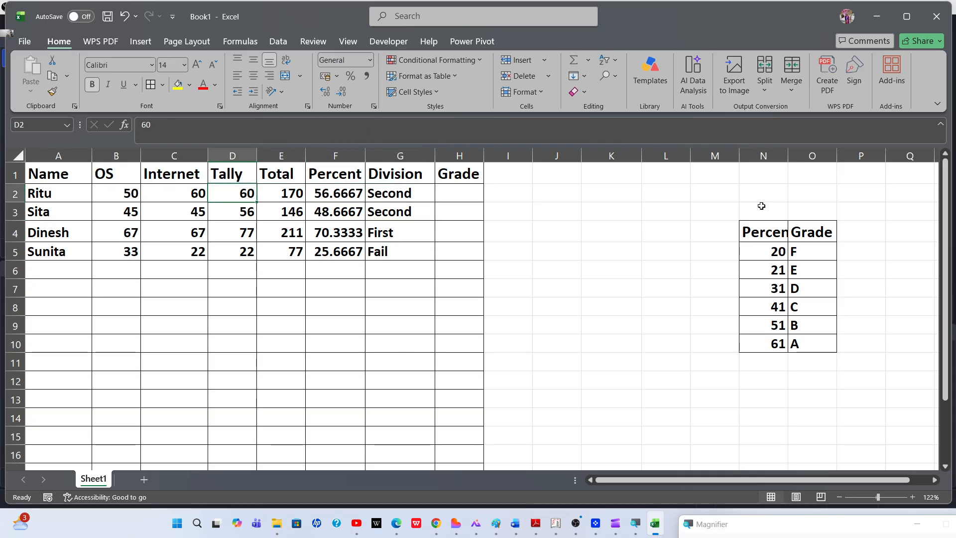
pyautogui.press('Right')
pyautogui.press('Right')
pyautogui.press('Right')
pyautogui.press('Right')
pyautogui.press('Right')
pyautogui.press('Right')
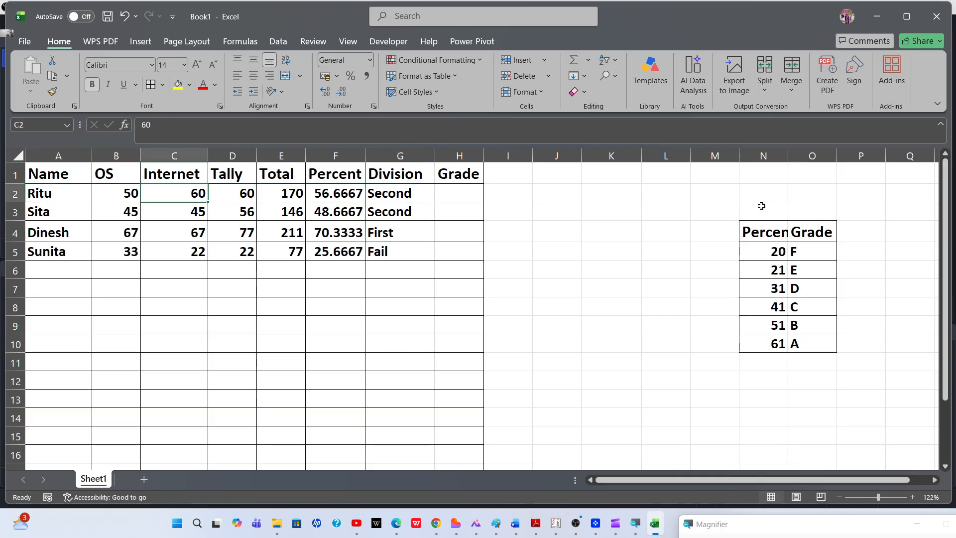
pyautogui.press('Down')
pyautogui.press('Down')
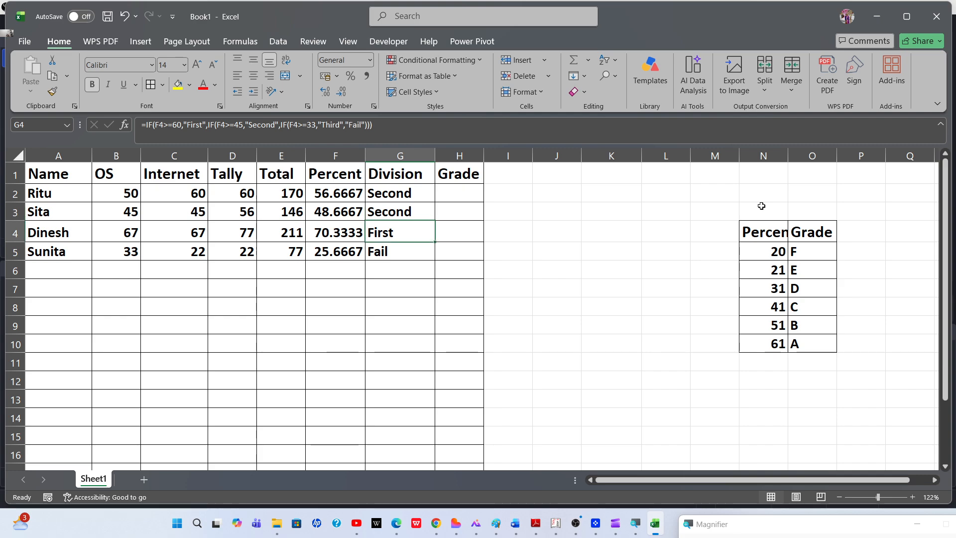
pyautogui.press('Down')
pyautogui.press('Up')
pyautogui.press('Up')
pyautogui.press('Up')
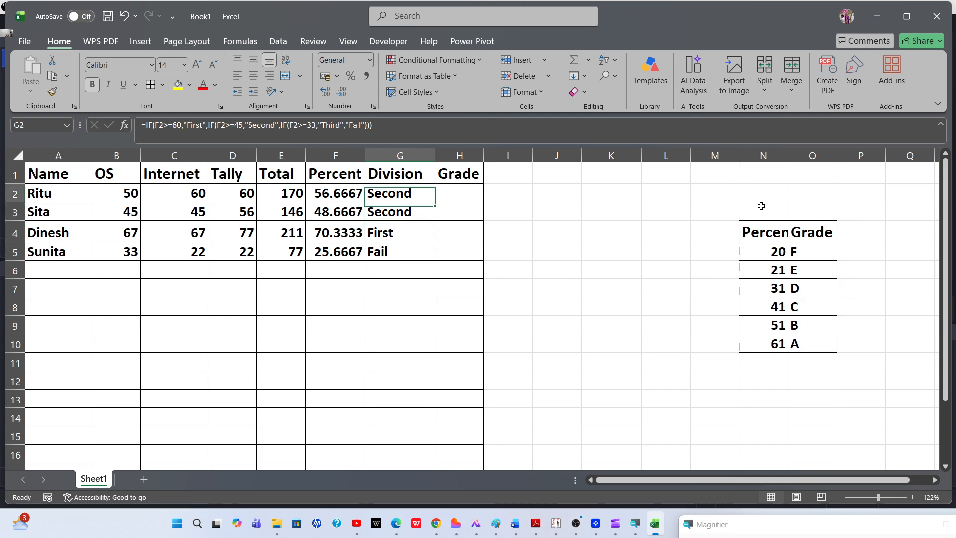
# - Widen column N of the grade lookup table to fit its Percent heading
pyautogui.press('Right')
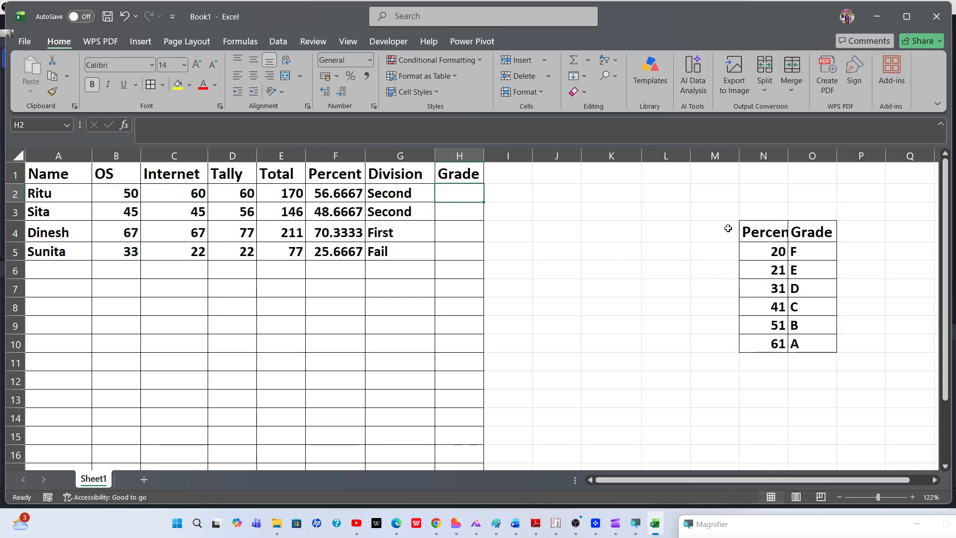
pyautogui.moveTo(788, 156); pyautogui.dragTo(800, 155)
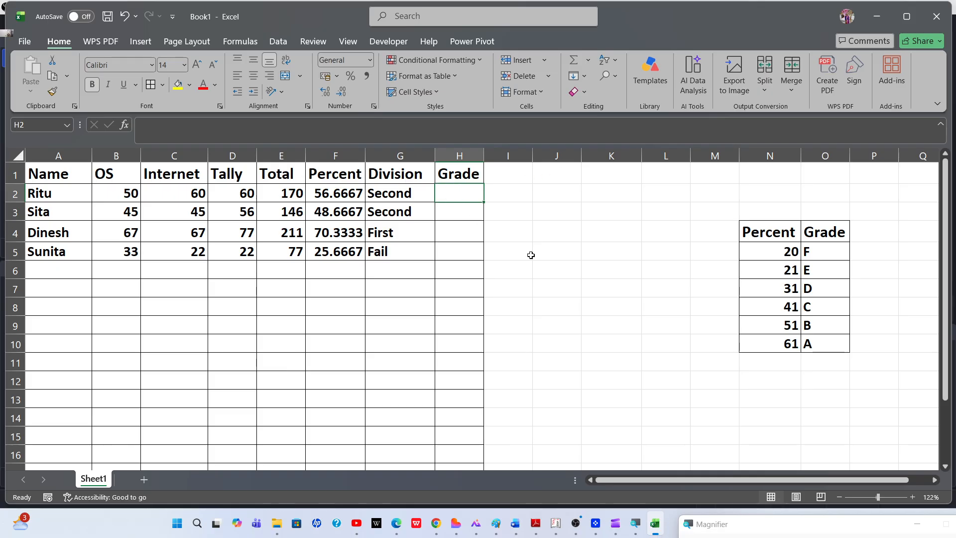
# - Enter =VLOOKUP(F2,$N$5:$O$10,2,1) in Grade cell H2 to look up the percent in the grade table by approximate match
pyautogui.write('=vlo')
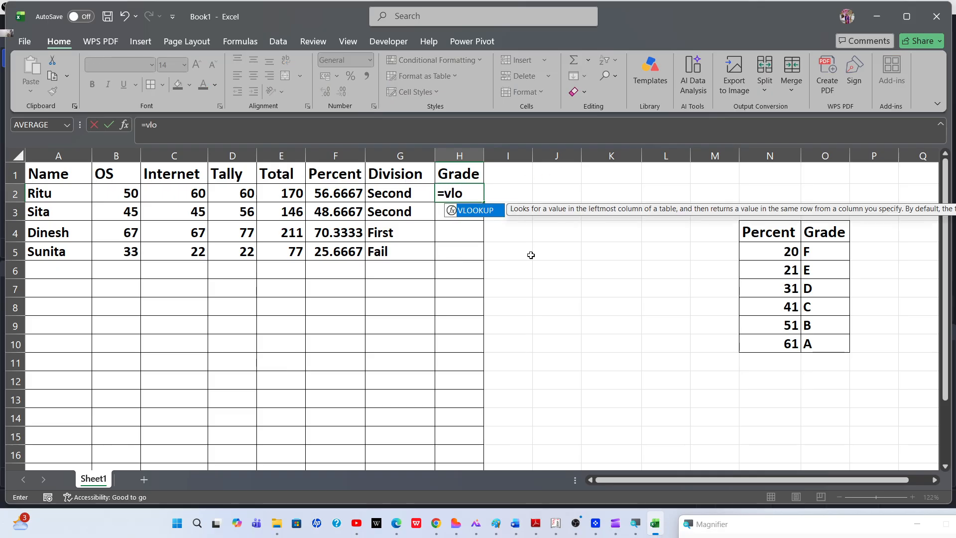
pyautogui.write('okup(')
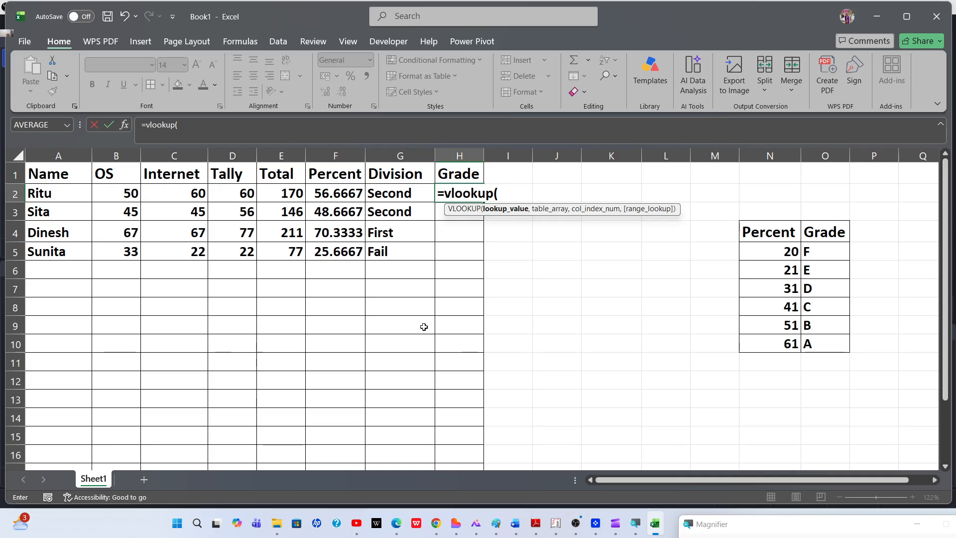
pyautogui.click(334, 193)
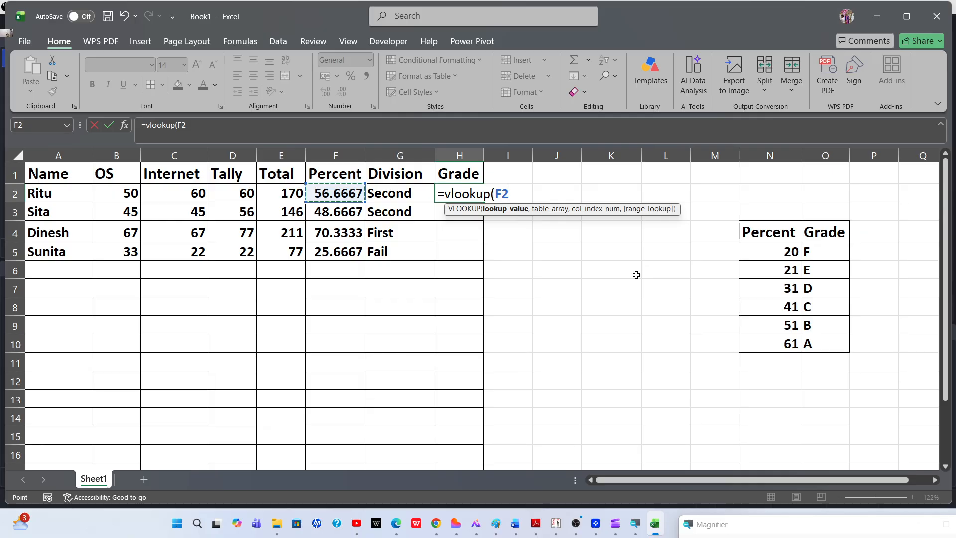
pyautogui.write(',')
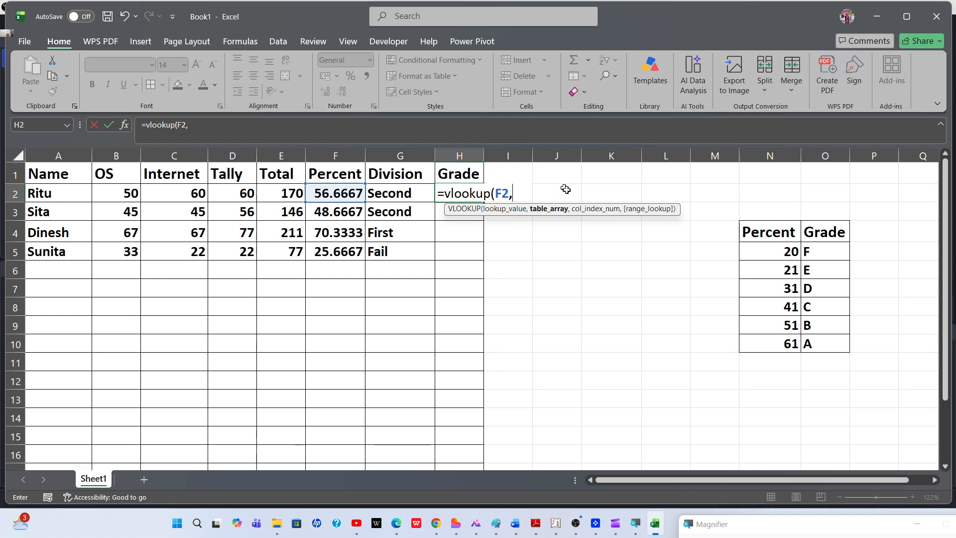
pyautogui.moveTo(770, 249); pyautogui.dragTo(833, 340)
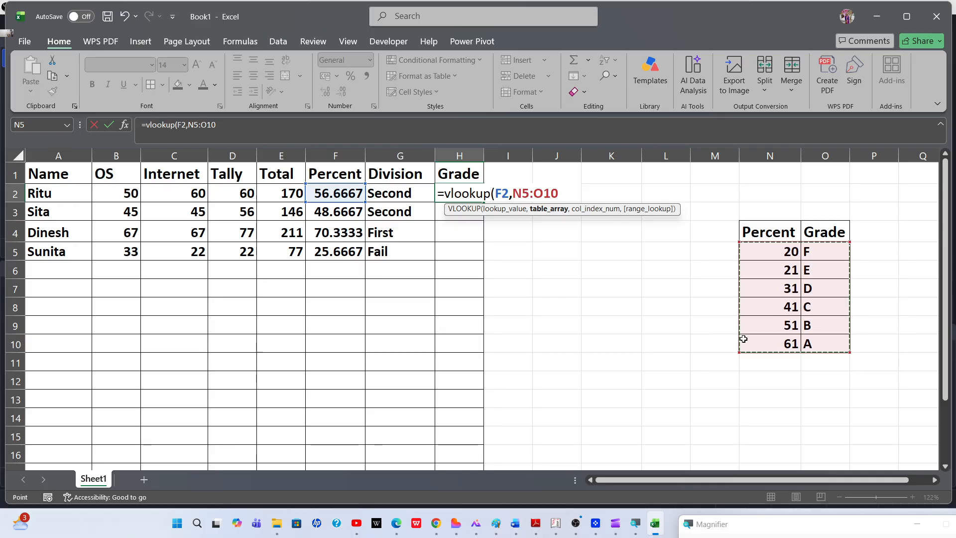
pyautogui.press('F4')
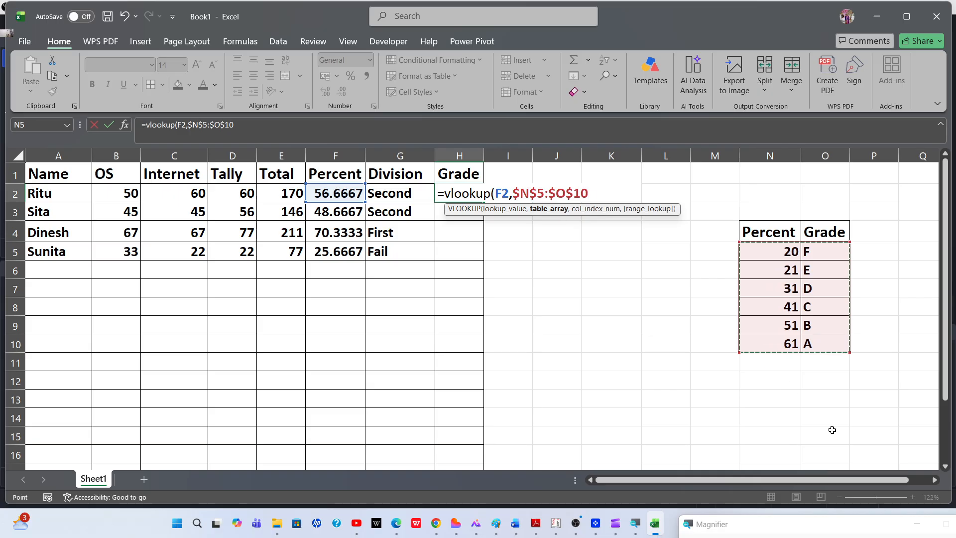
pyautogui.write(',2')
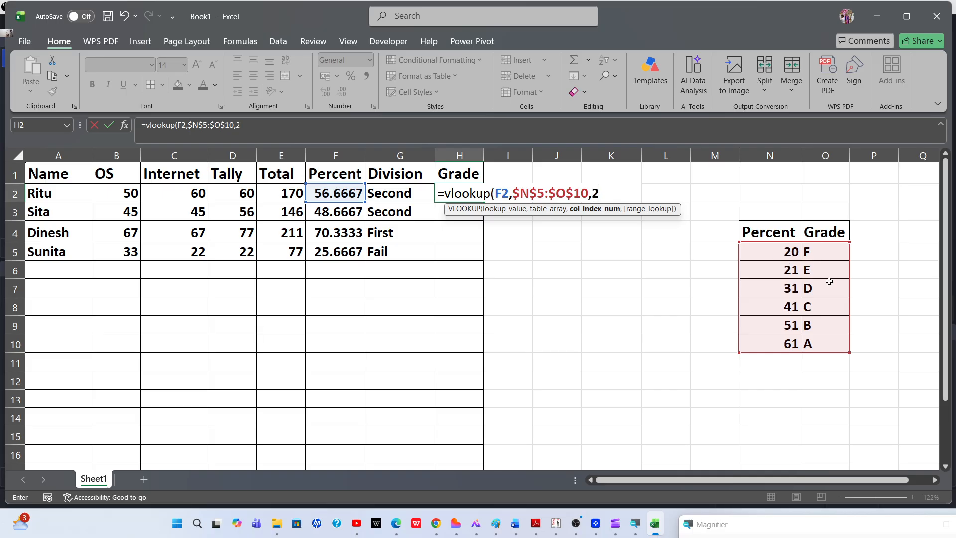
pyautogui.write(',')
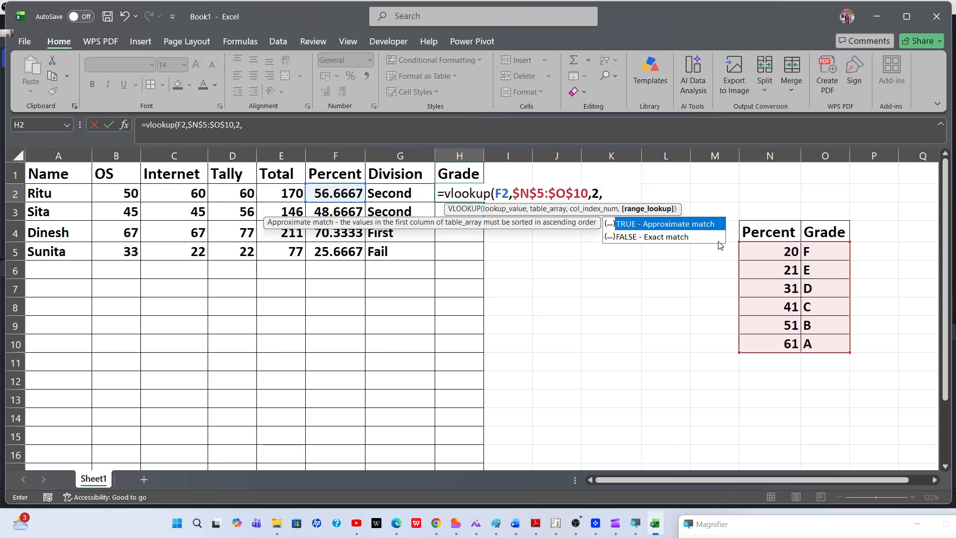
pyautogui.write('1')
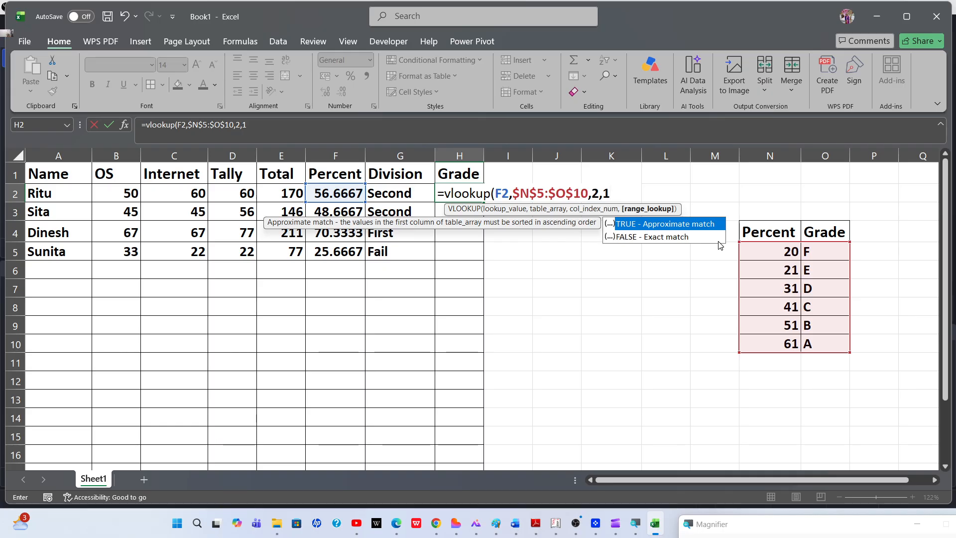
pyautogui.write(')')
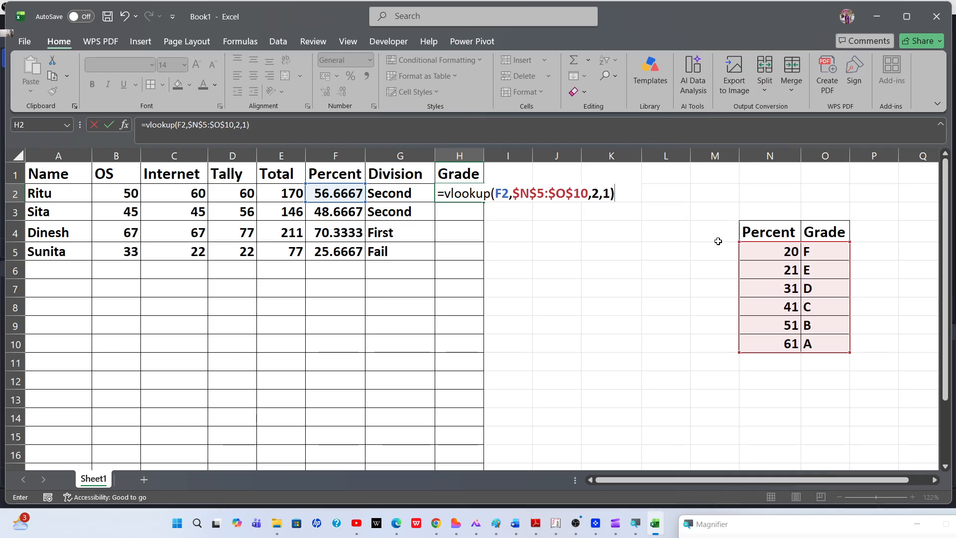
pyautogui.press('Return')
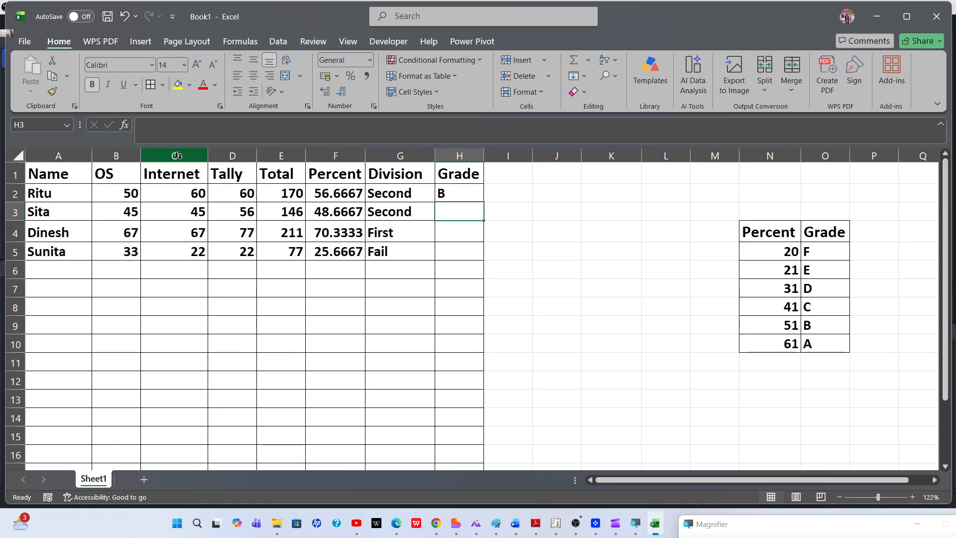
# - Fill the Grade formula from H2 down through H5 for the remaining students
pyautogui.click(459, 187)
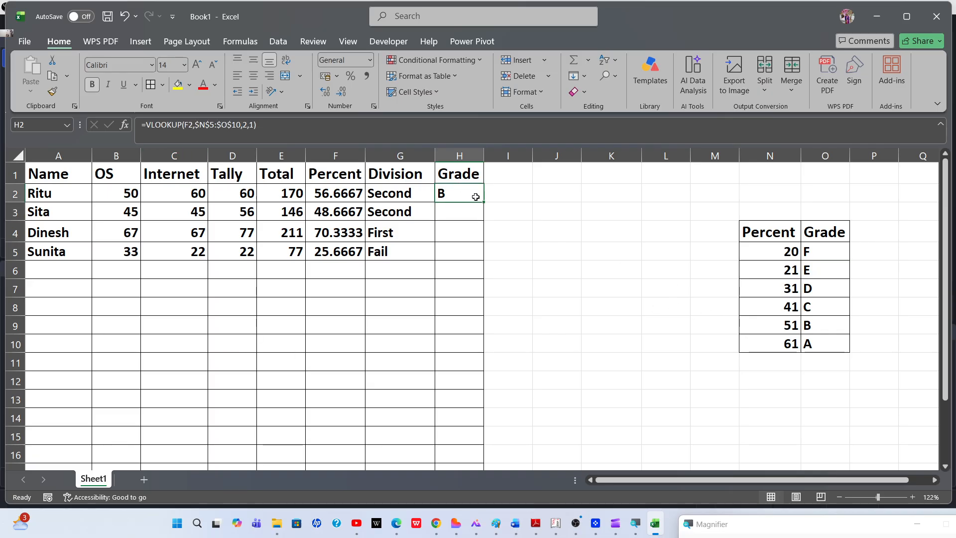
pyautogui.moveTo(485, 202); pyautogui.dragTo(489, 257)
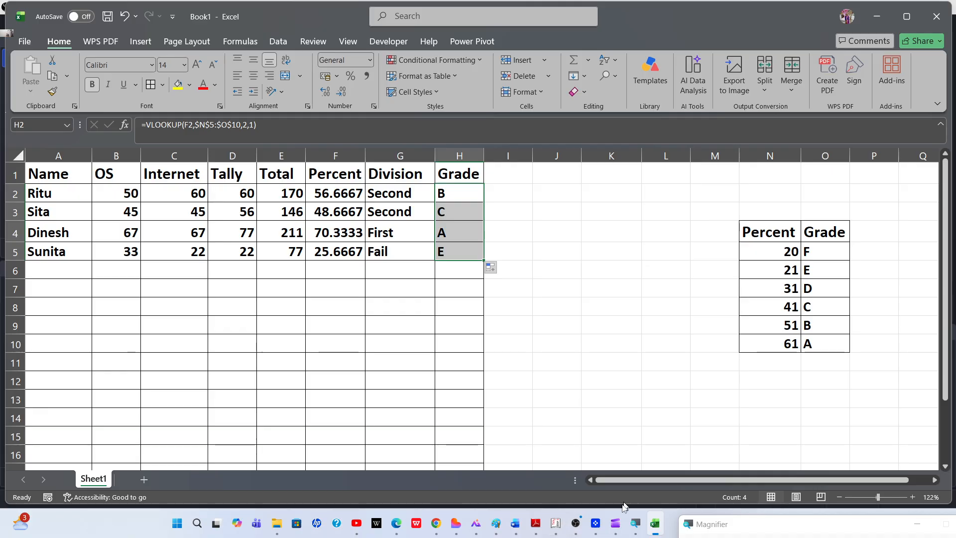
pyautogui.moveTo(575, 532)
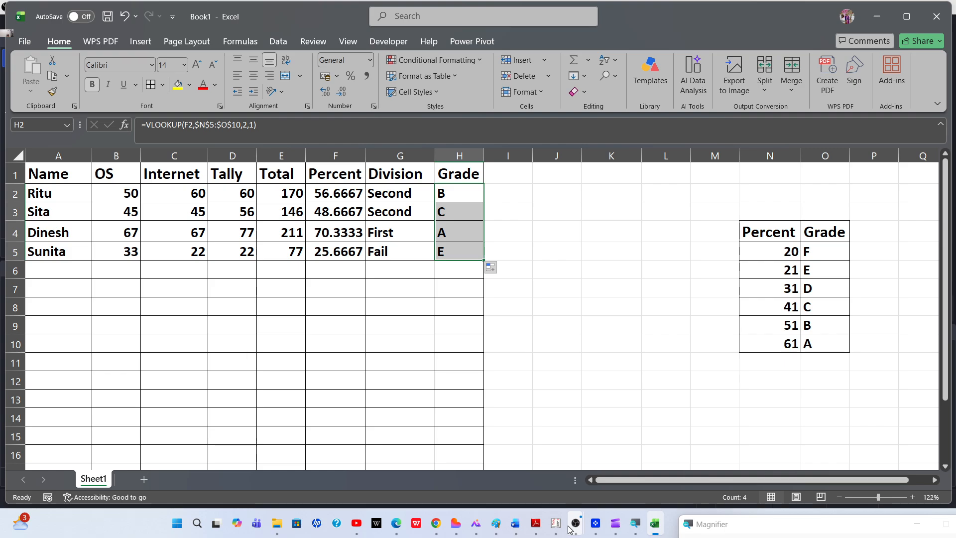
pyautogui.moveTo(641, 458)
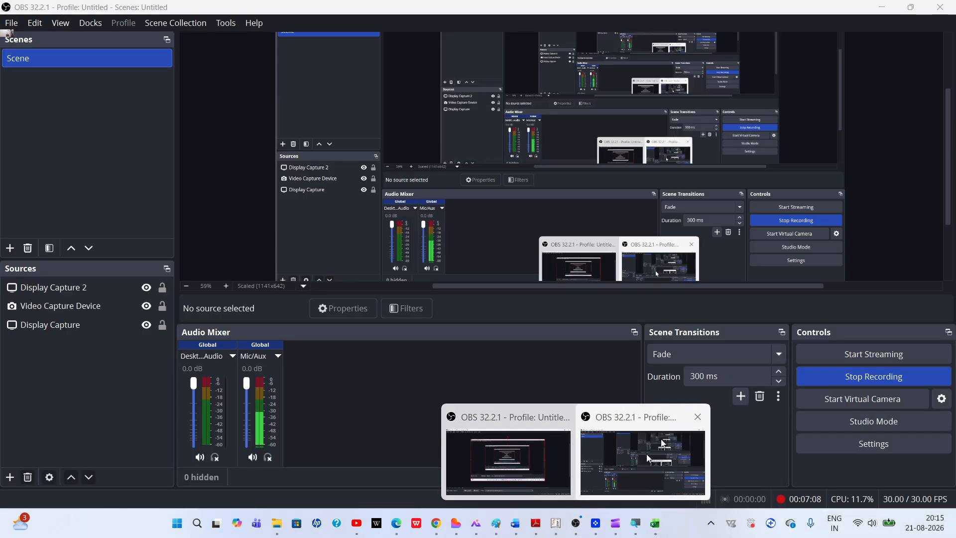